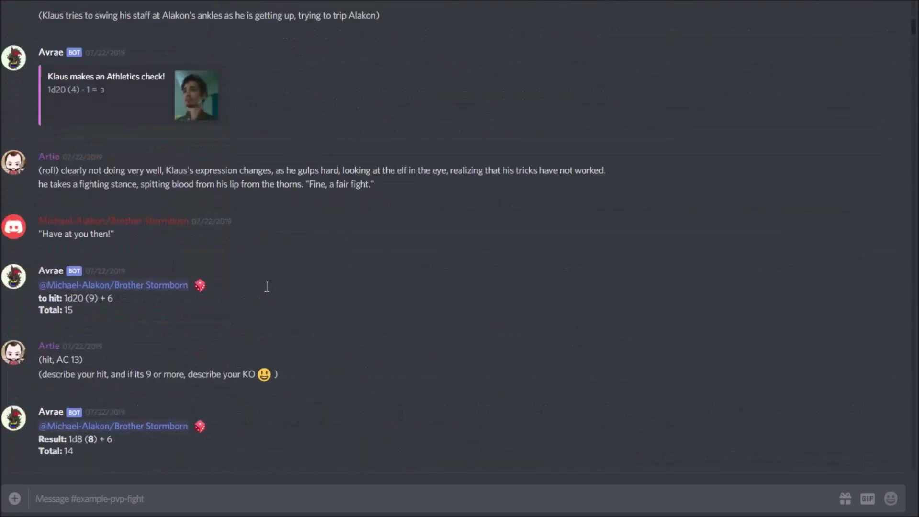
Go back to the beginning of the #example-pvp-fight channel and read the pre-match introductions of Klaus and Alakon.
scroll(300, 232, "up", 20)
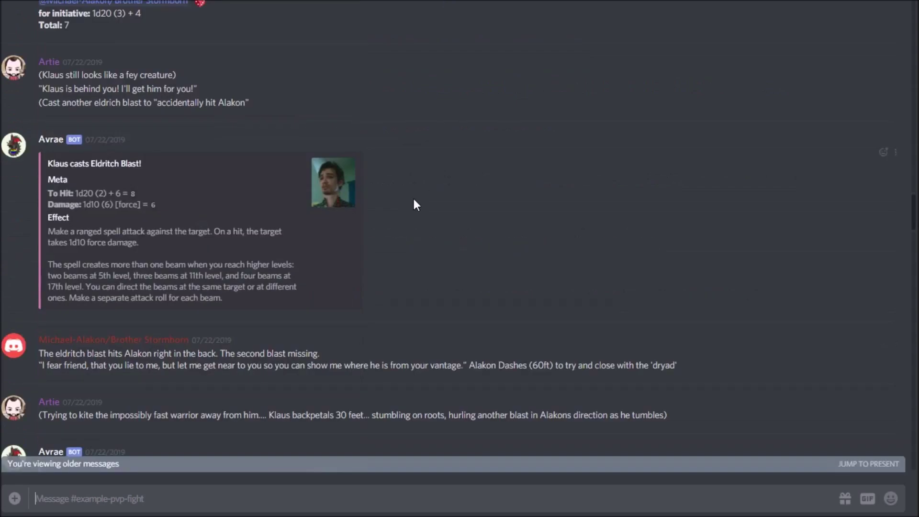
scroll(405, 205, "up", 10)
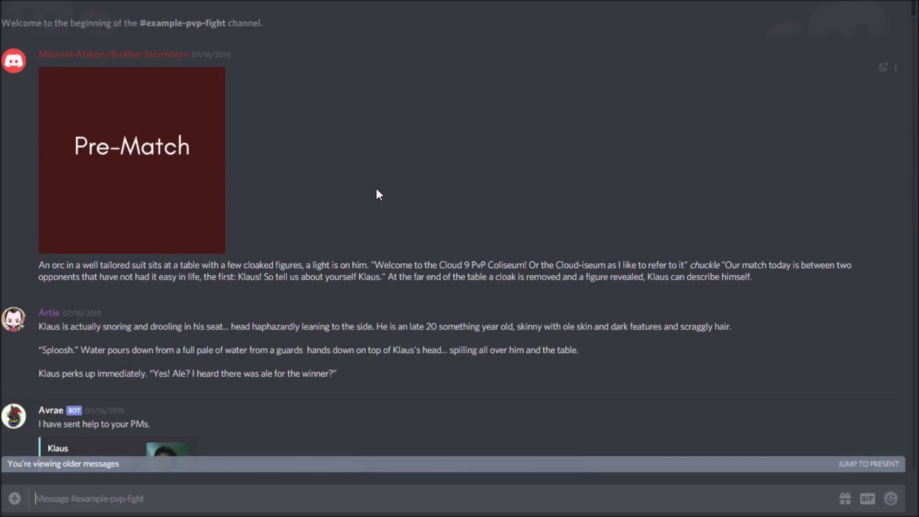
scroll(376, 189, "down", 2)
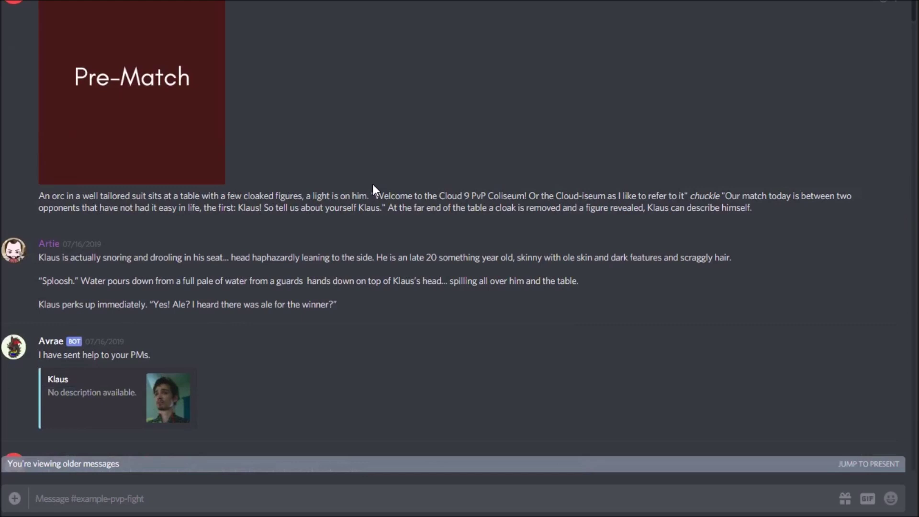
scroll(373, 188, "down", 4)
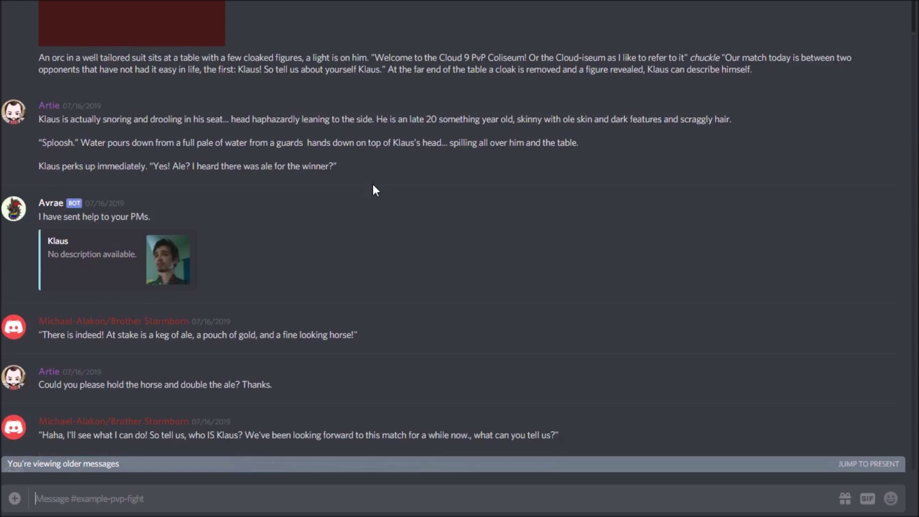
scroll(376, 190, "down", 6)
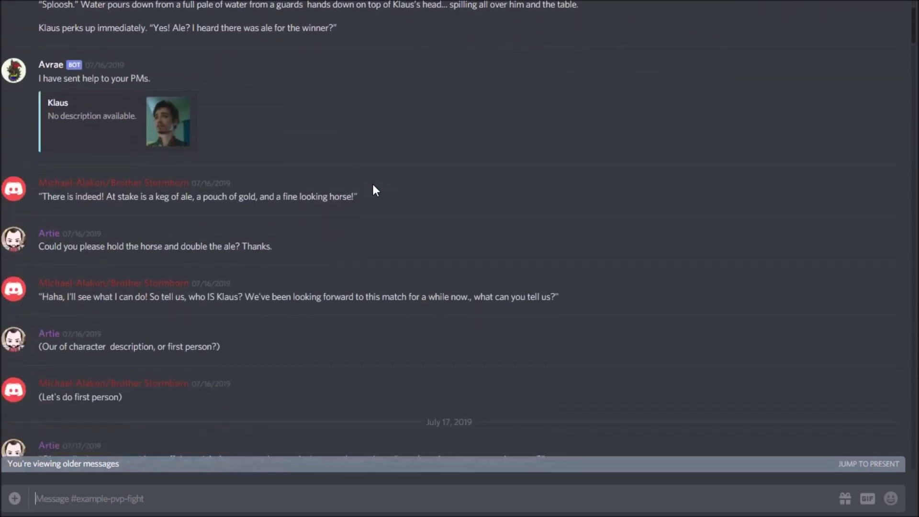
scroll(375, 190, "down", 10)
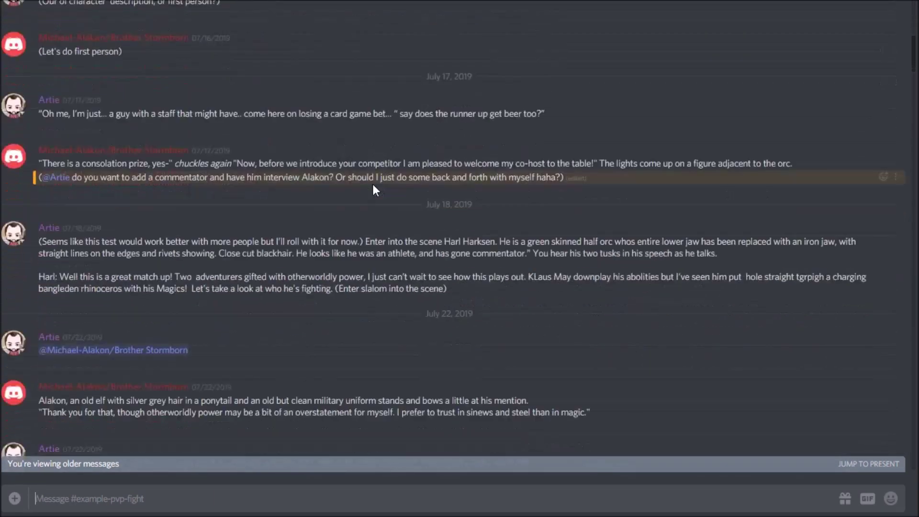
scroll(375, 190, "down", 8)
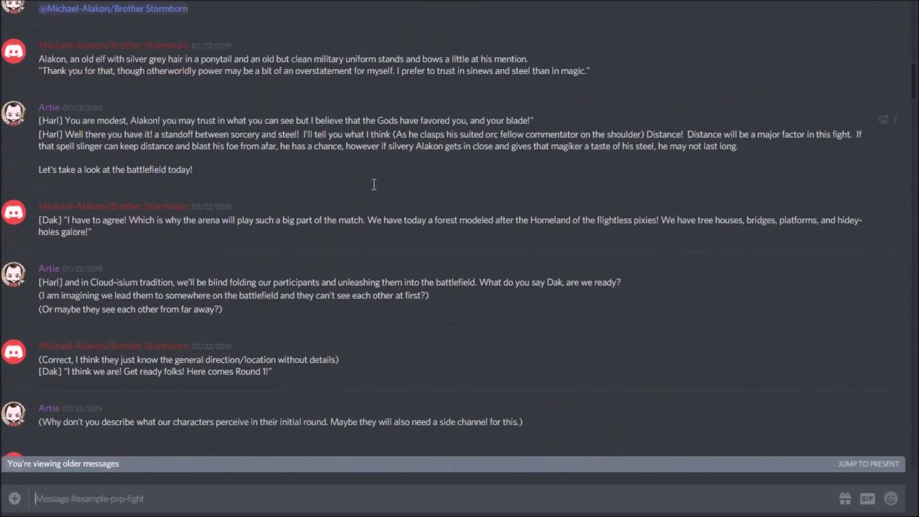
Read through Round 1 of the example fight, examining Avrae's spell casts, checks, initiative and attack rolls.
scroll(374, 186, "down", 10)
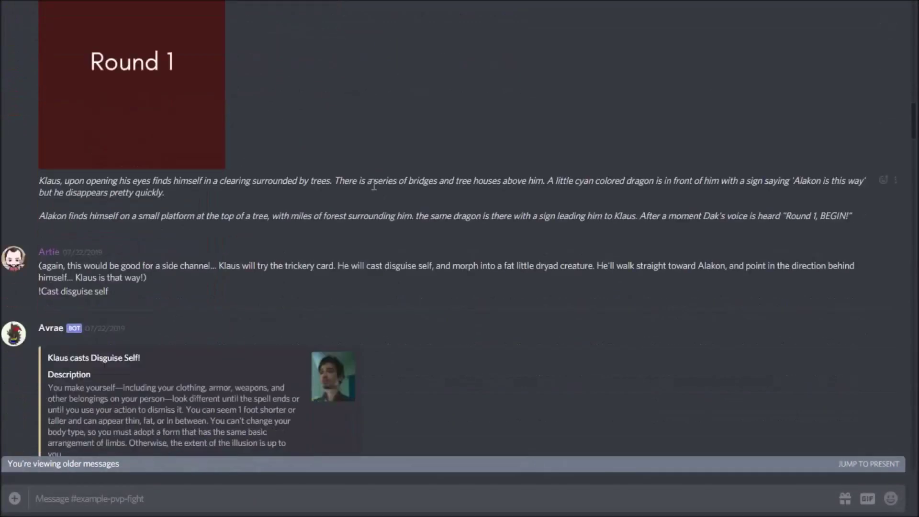
scroll(373, 186, "down", 4)
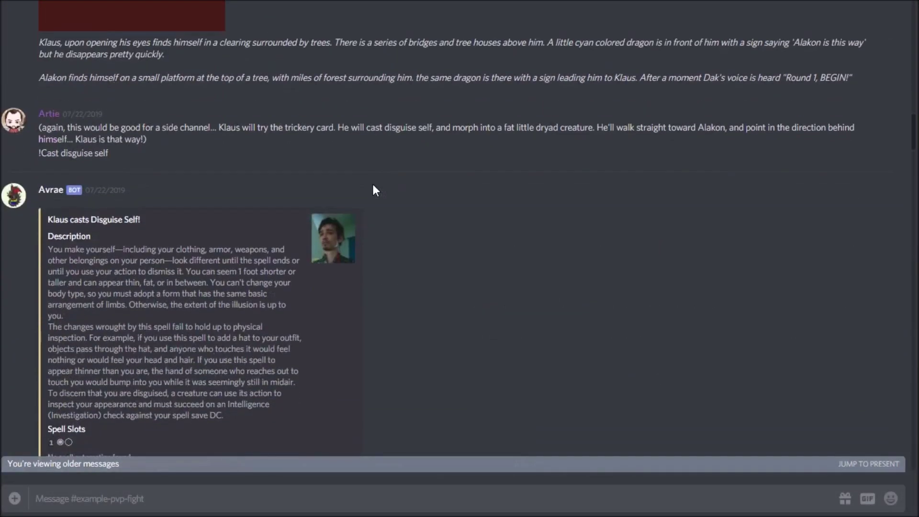
scroll(375, 190, "down", 2)
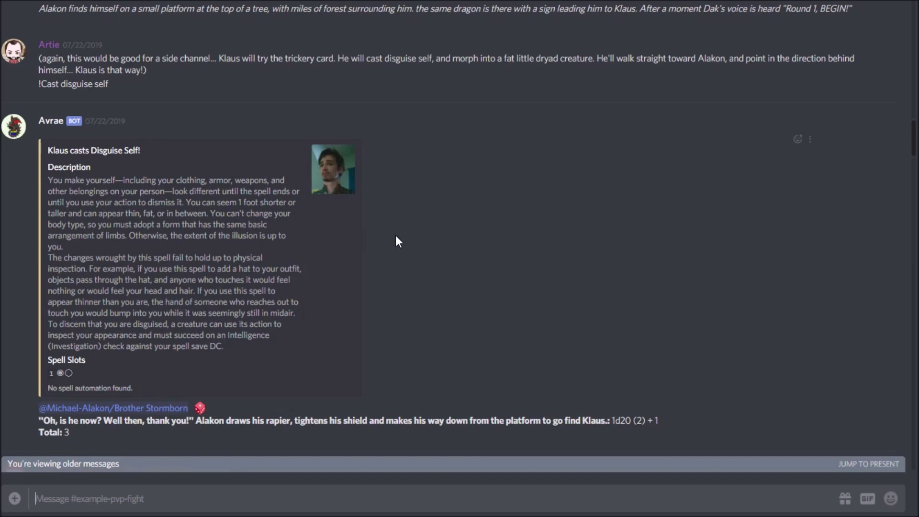
scroll(396, 239, "down", 7)
scroll(395, 237, "down", 2)
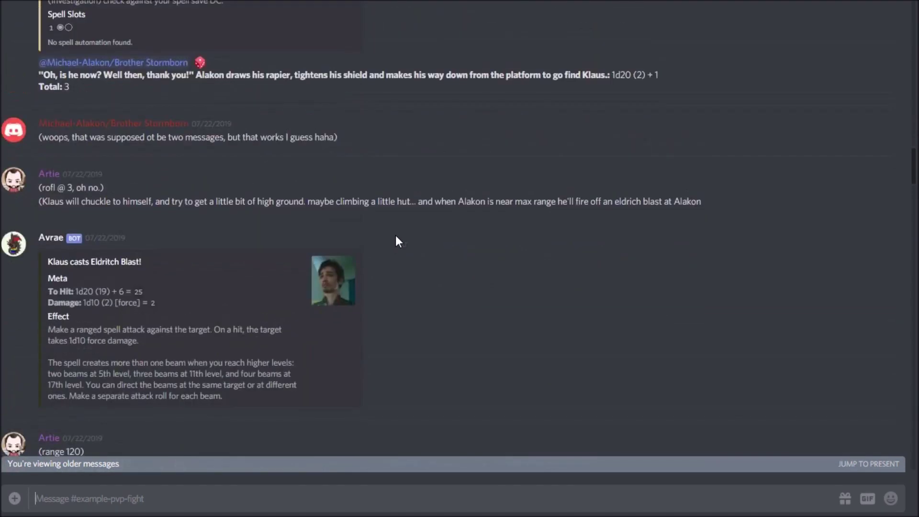
scroll(270, 223, "down", 2)
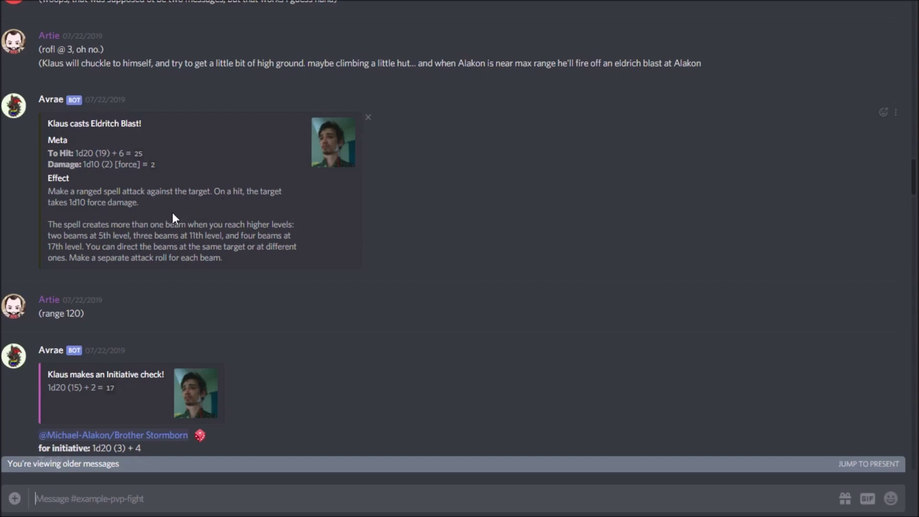
scroll(171, 218, "down", 4)
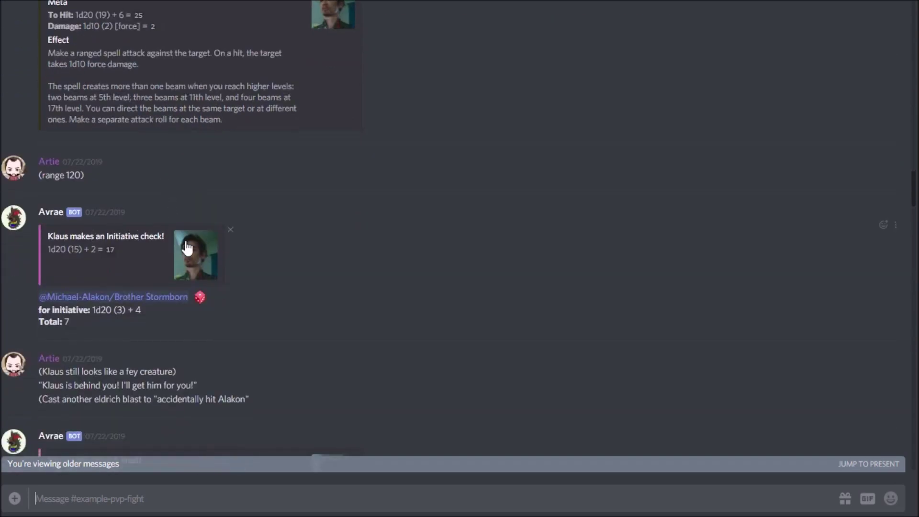
scroll(187, 248, "down", 8)
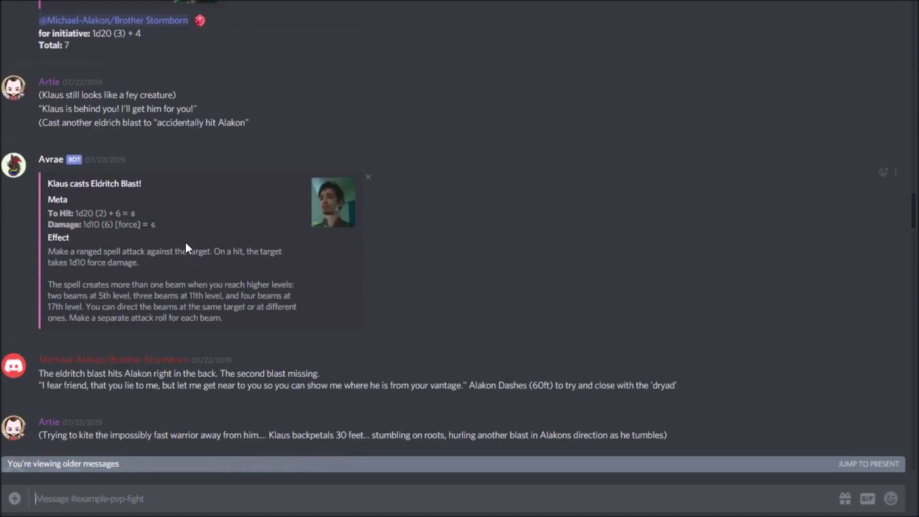
scroll(185, 242, "down", 10)
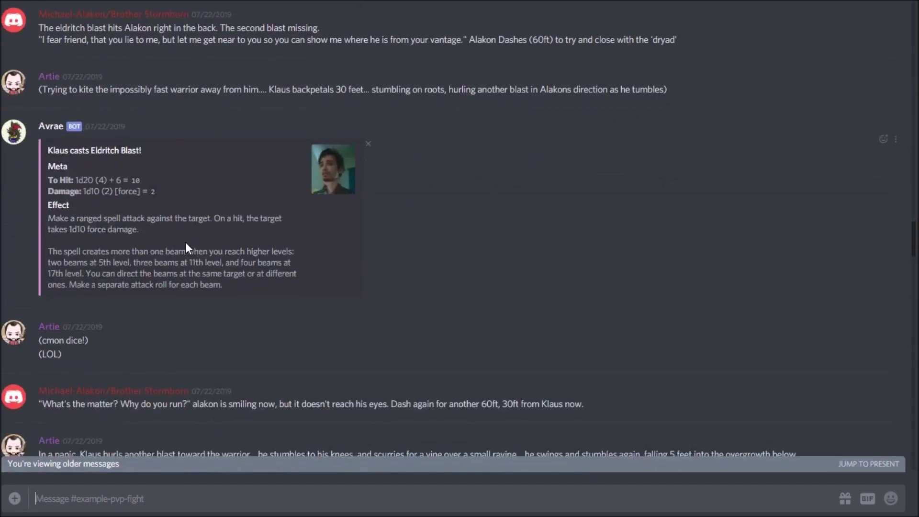
scroll(186, 242, "down", 10)
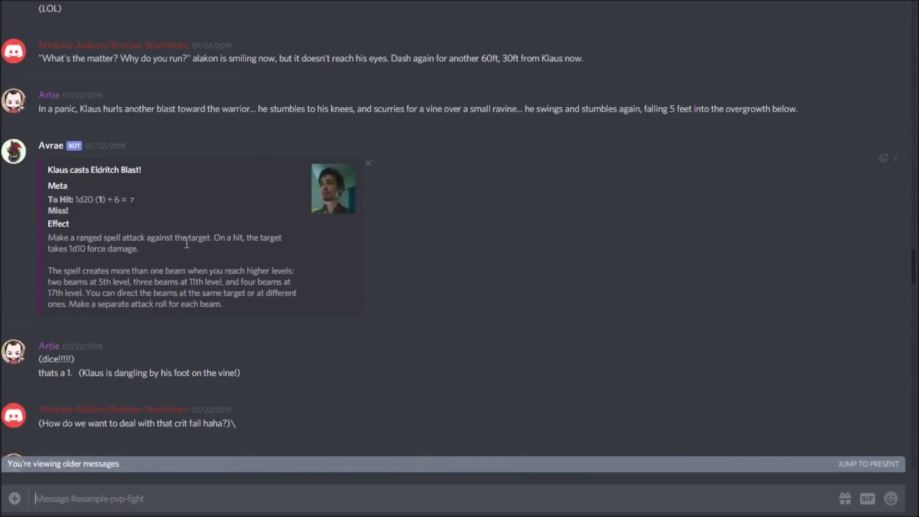
scroll(187, 243, "down", 14)
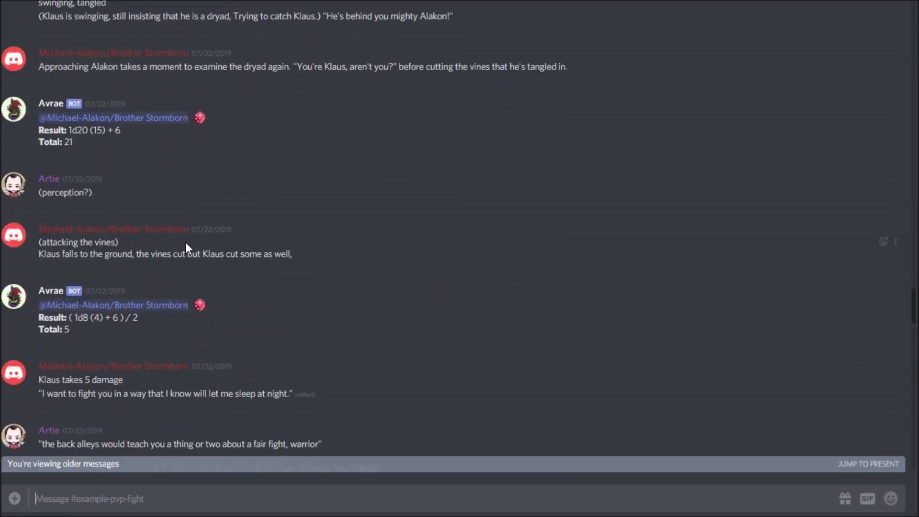
scroll(185, 242, "down", 11)
scroll(186, 242, "down", 7)
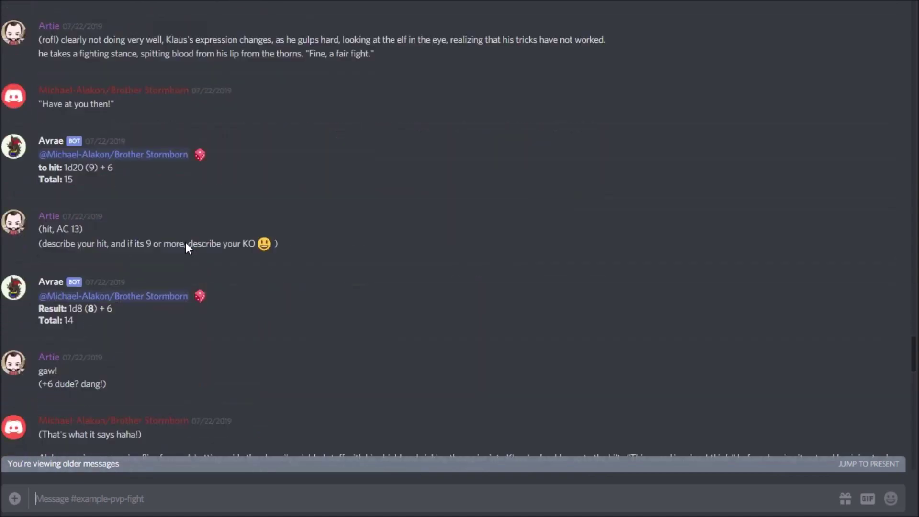
Read the commentators' interviews after Round 1 and the opening moves of Round 2.
scroll(185, 242, "down", 20)
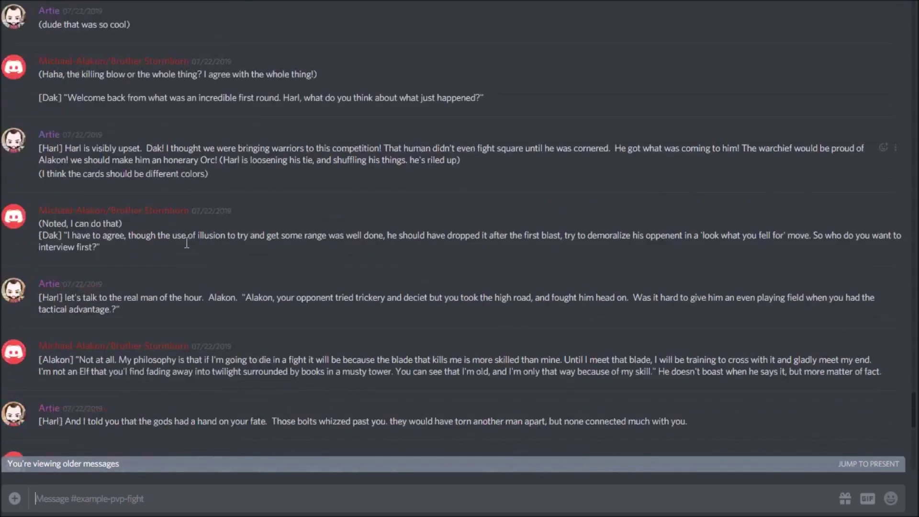
scroll(187, 243, "down", 16)
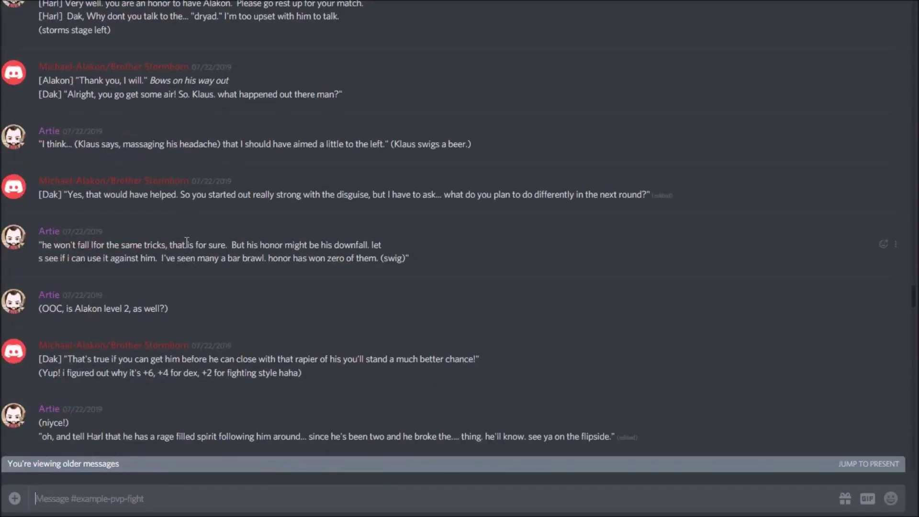
scroll(186, 242, "down", 20)
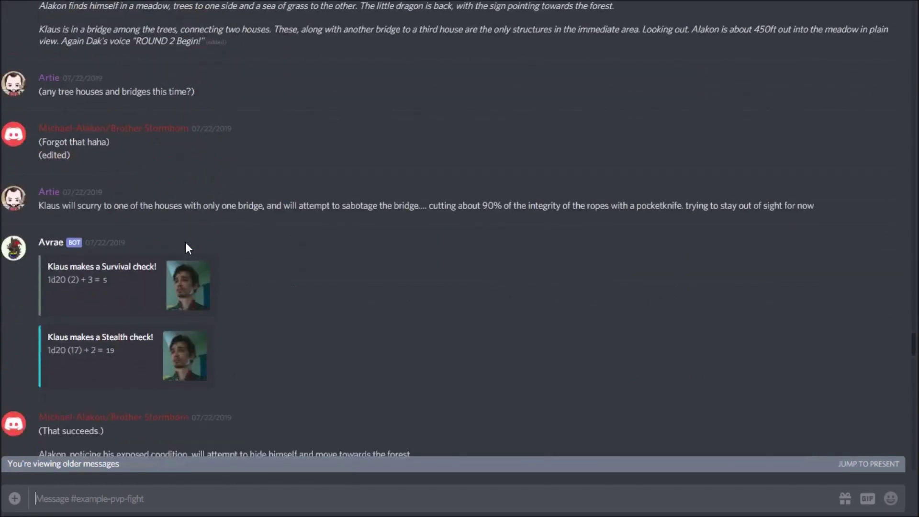
scroll(185, 242, "down", 4)
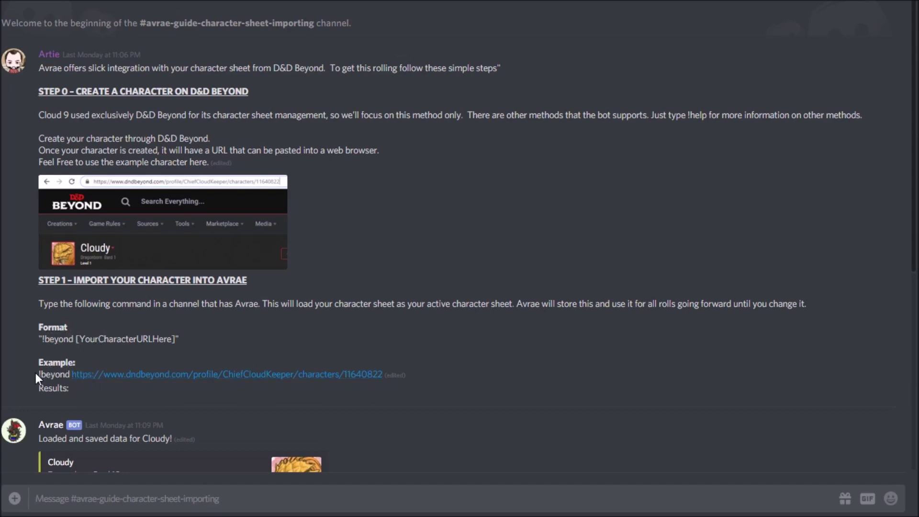
Review the character import instructions in #avrae-guide-character-sheet-importing, including the !beyond example and the loaded sheet for Cloudy.
scroll(41, 373, "down", 3)
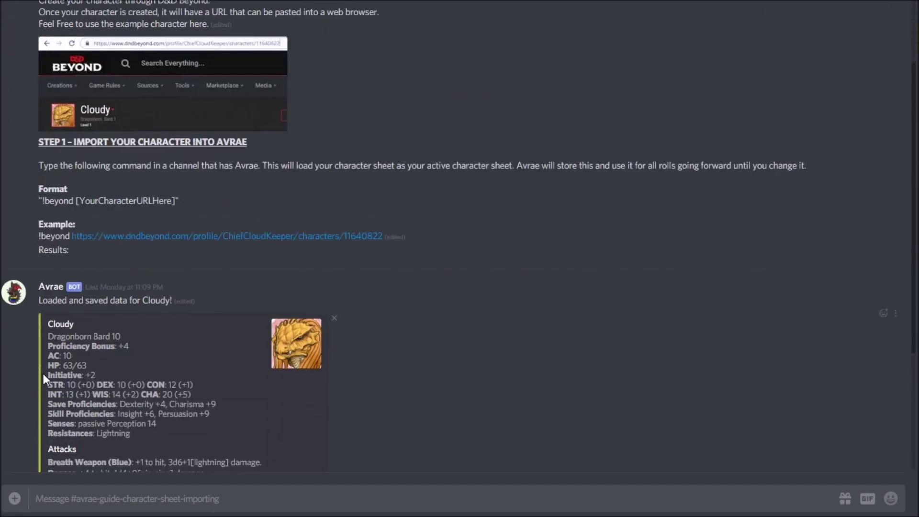
scroll(56, 366, "down", 3)
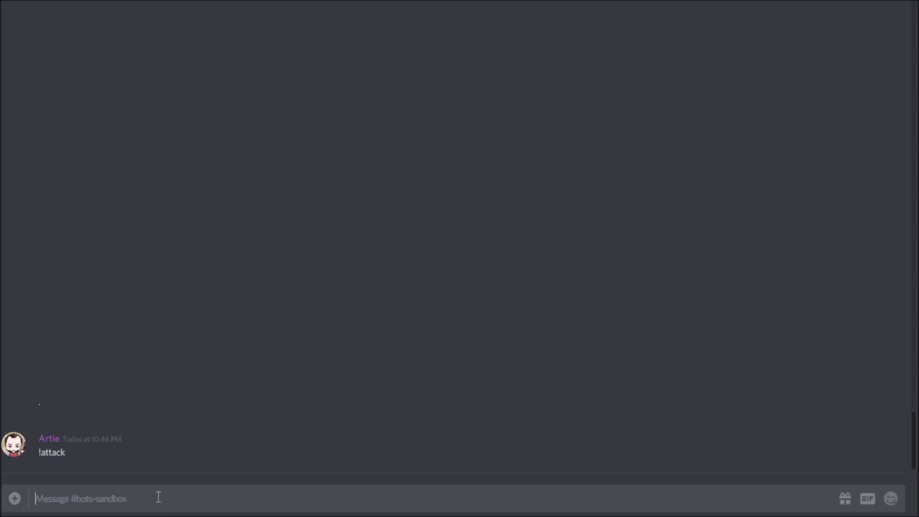
Send the !attack command in #bots-sandbox to list the attacks of the active character.
type("!att")
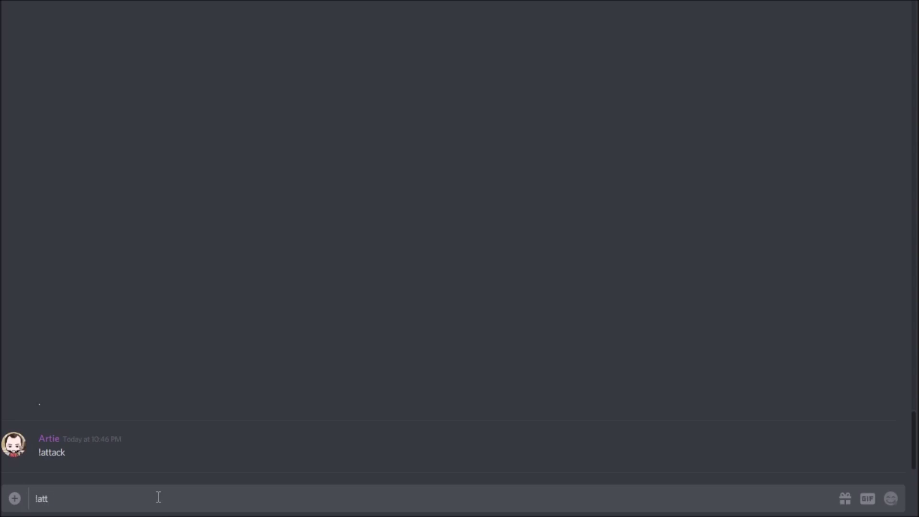
type("ack dagger")
key("Return")
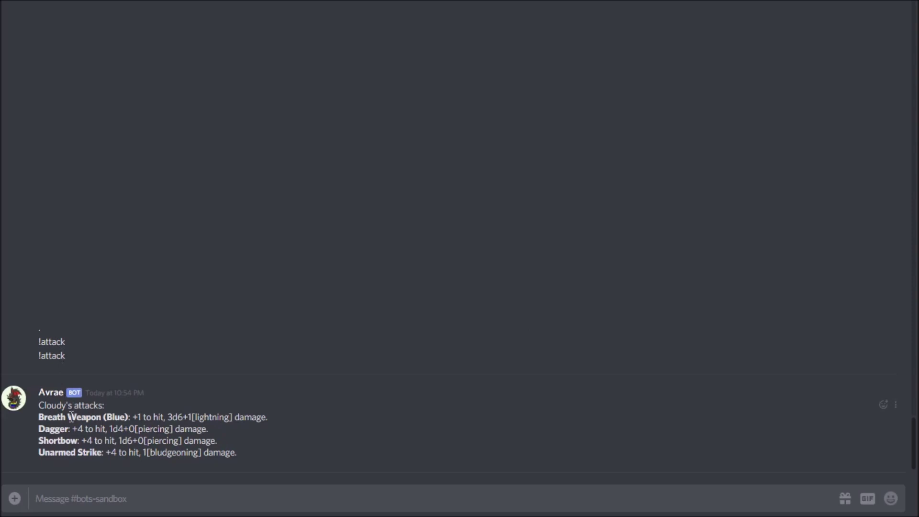
Roll a dagger attack for the character by sending "!attack dagger".
left_click(53, 499)
type("!")
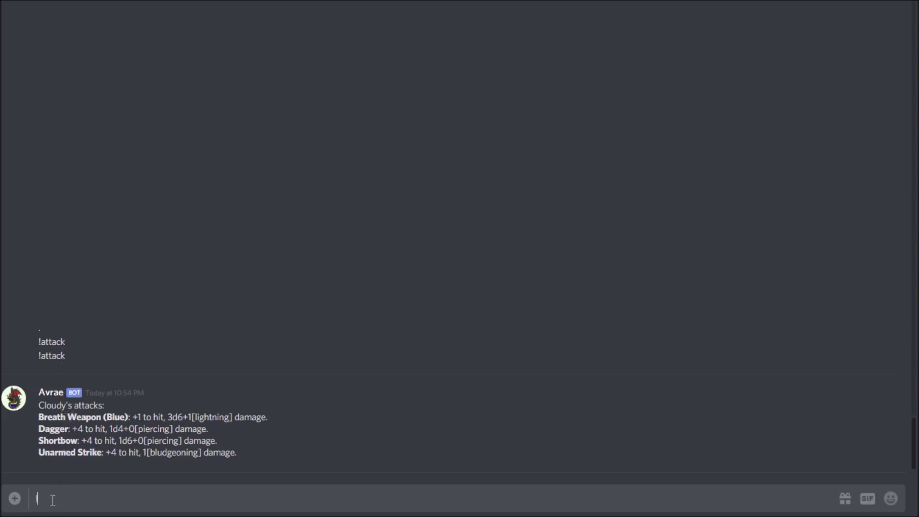
type("attack dagger")
key("Return")
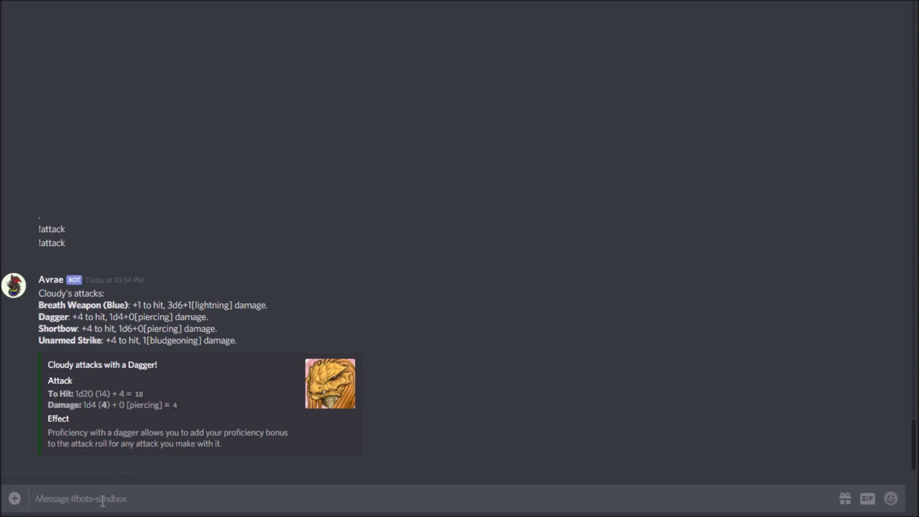
Roll the dagger attack once with advantage and once with disadvantage, sending "!attack dagger adv" and "!attack dagger dis".
type("!attack dagger adv")
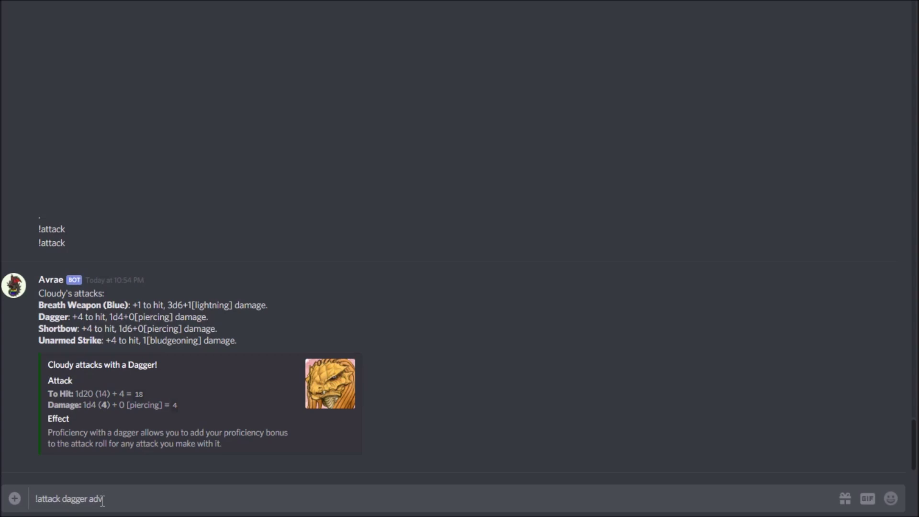
key("Return")
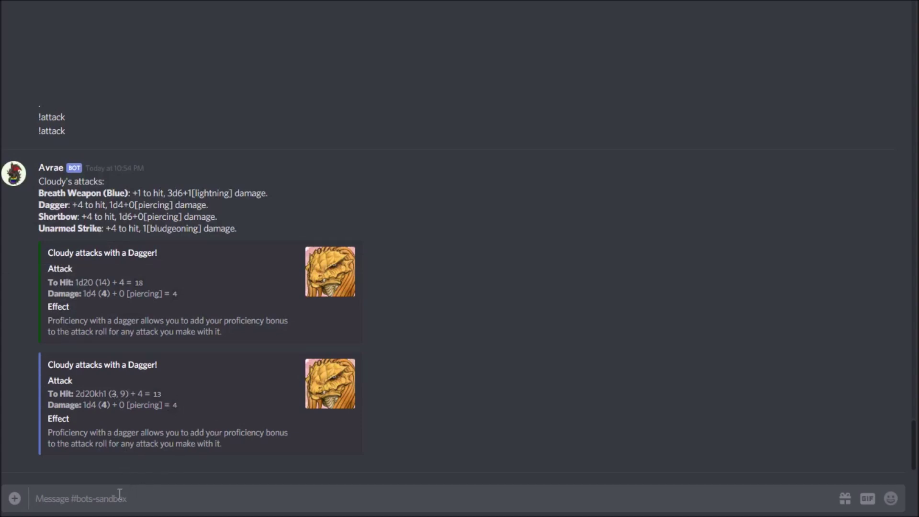
type("!attack dagger dis")
key("Return")
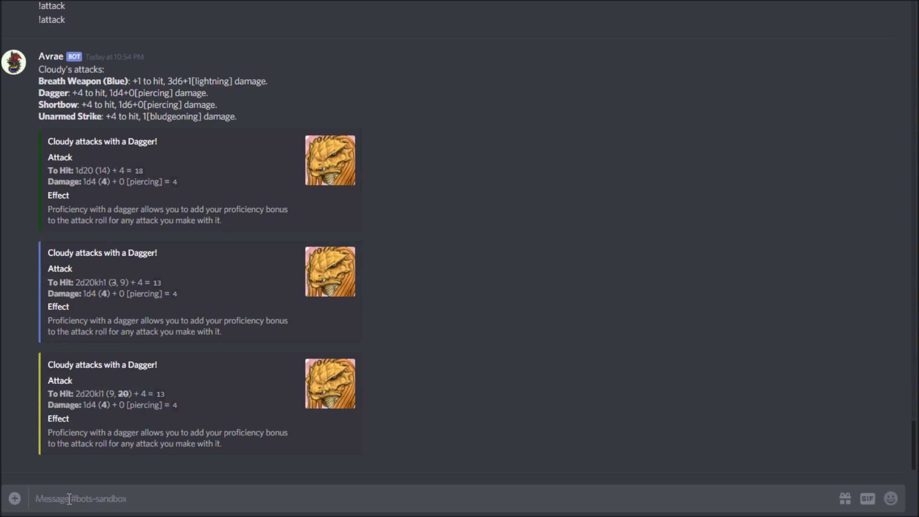
Cast the character's Thunderwave spell by sending "!cast Thunderwave" to the bot.
type("!casa")
key("BackSpace")
type("t Thu")
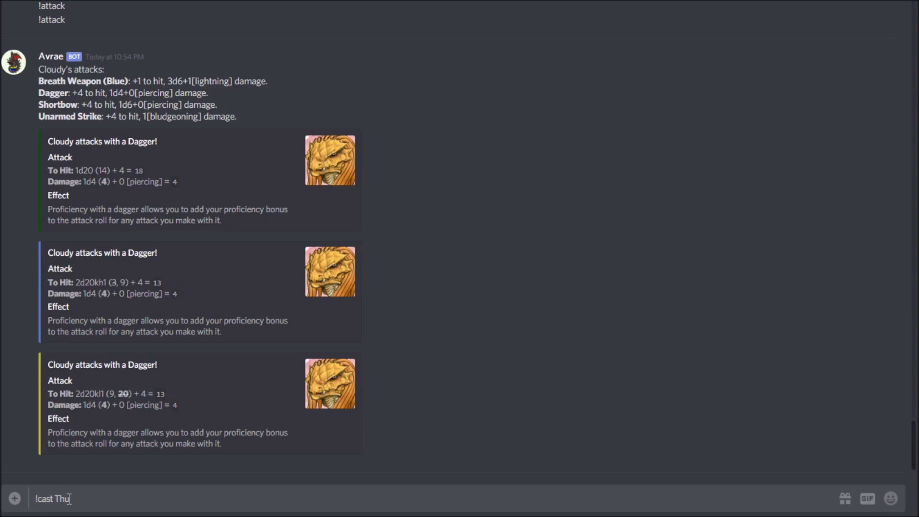
type("nderwave")
key("Return")
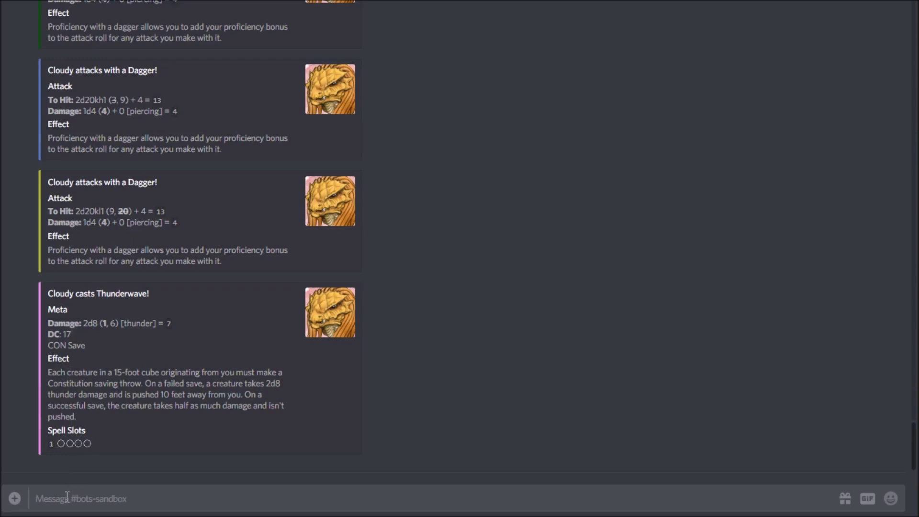
Begin another bot command with "!" in the #bots-sandbox message.
type("!")
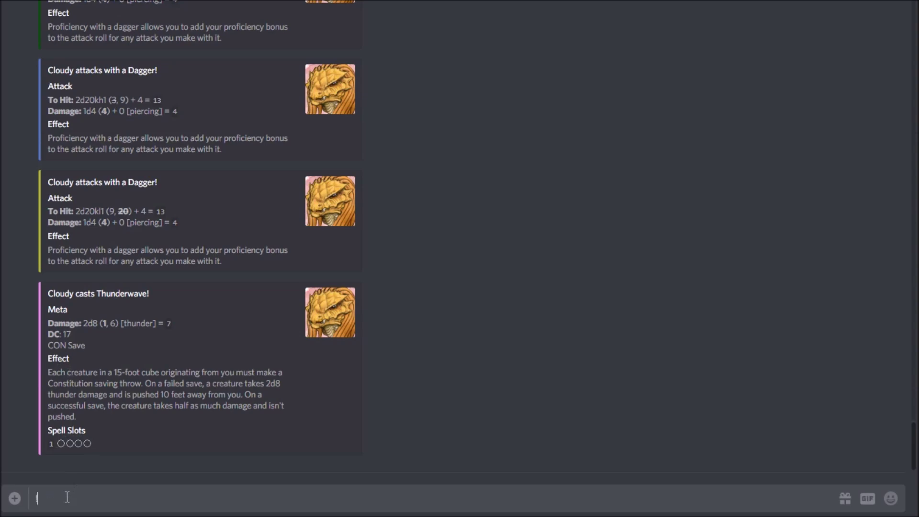